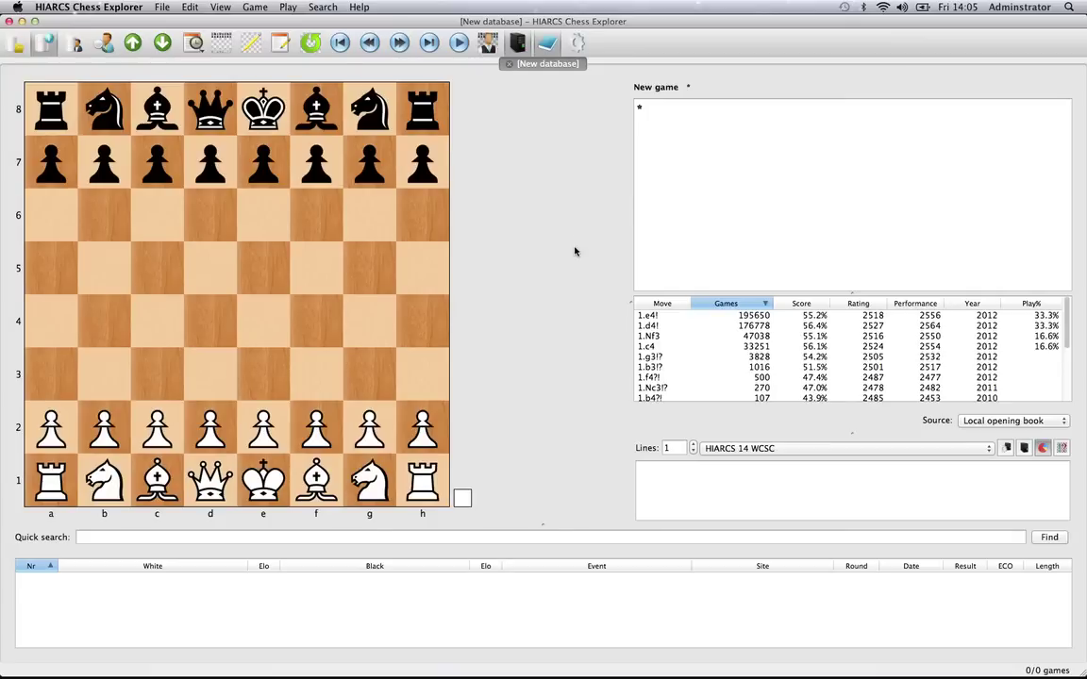
- Save a new PGN-type database as 'MyGames' from File > New
click(160, 8)
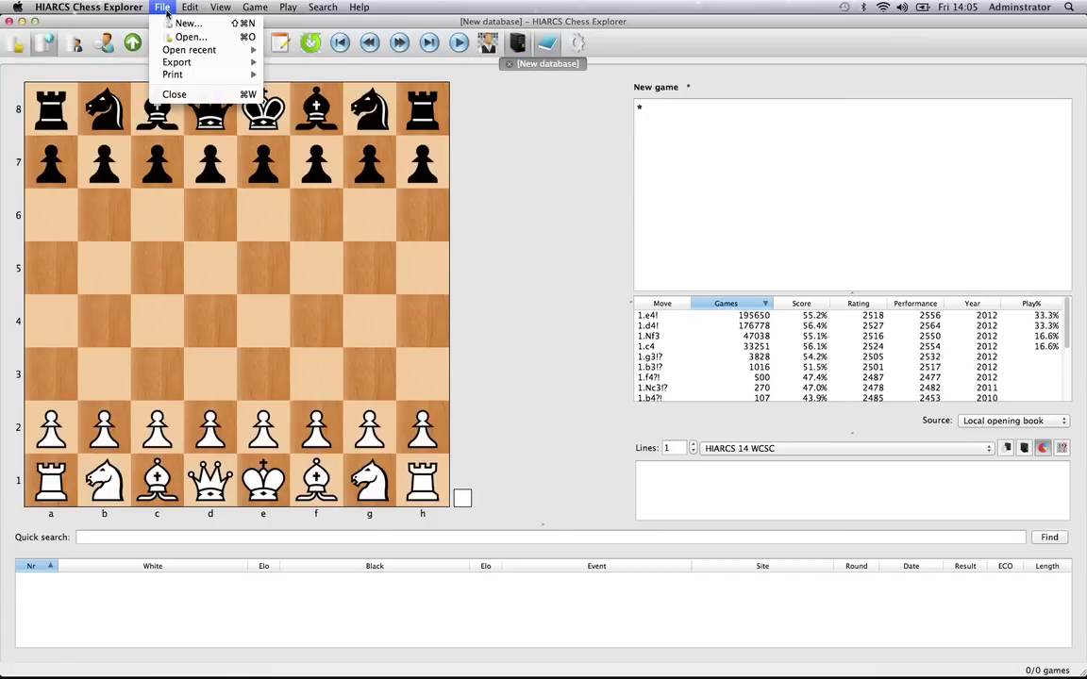
click(172, 28)
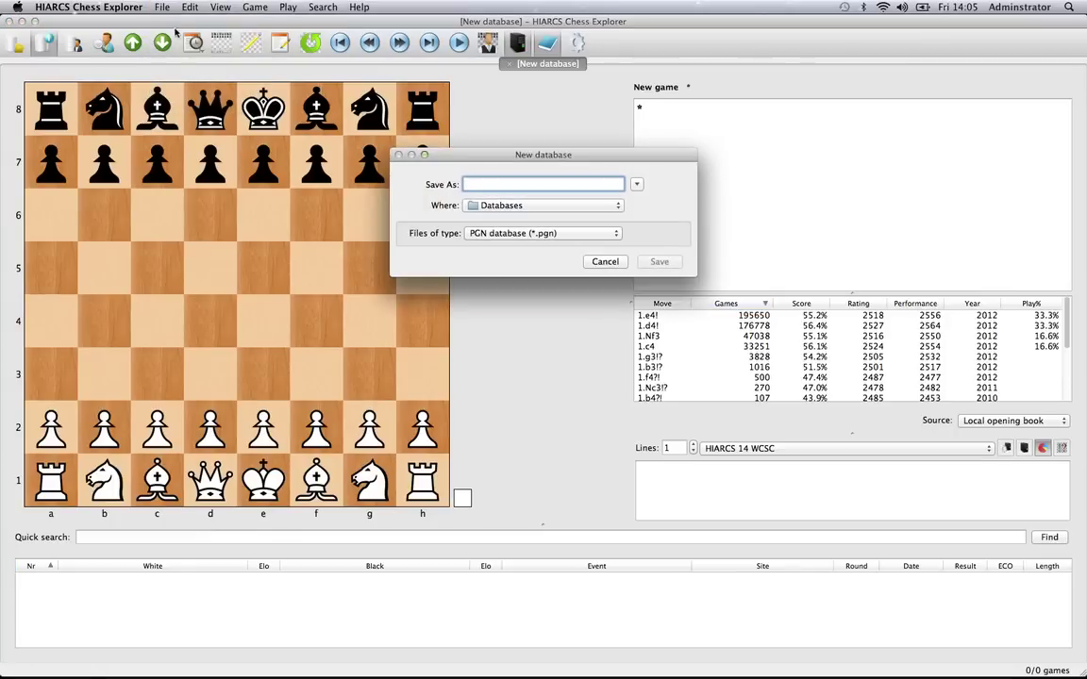
drag(559, 159, 562, 208)
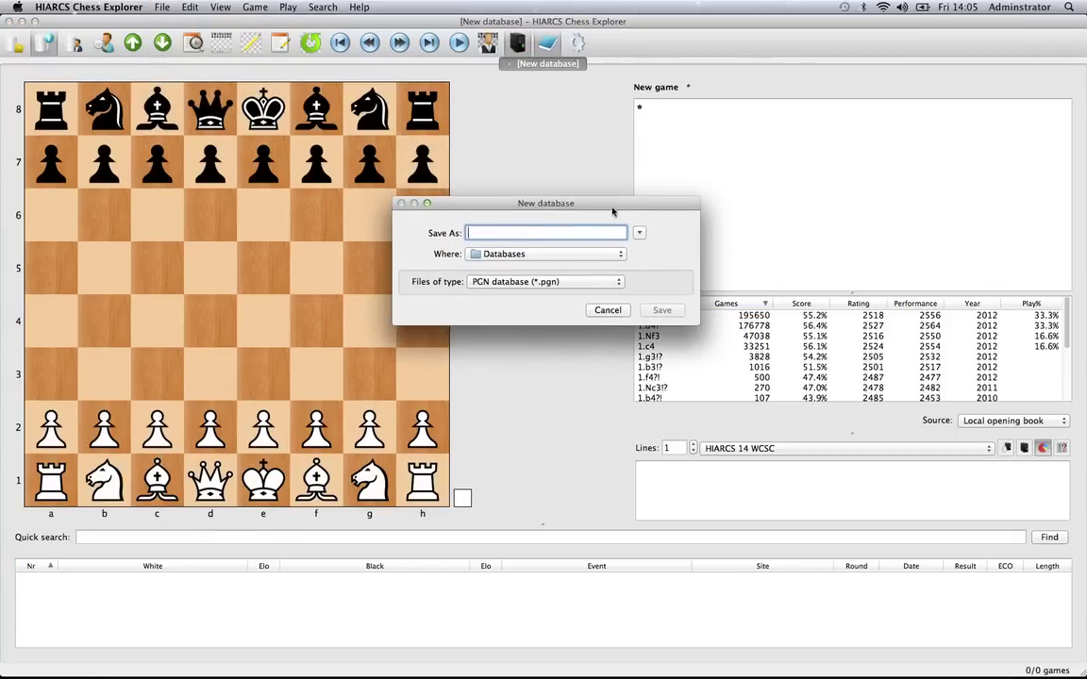
text(MyGames)
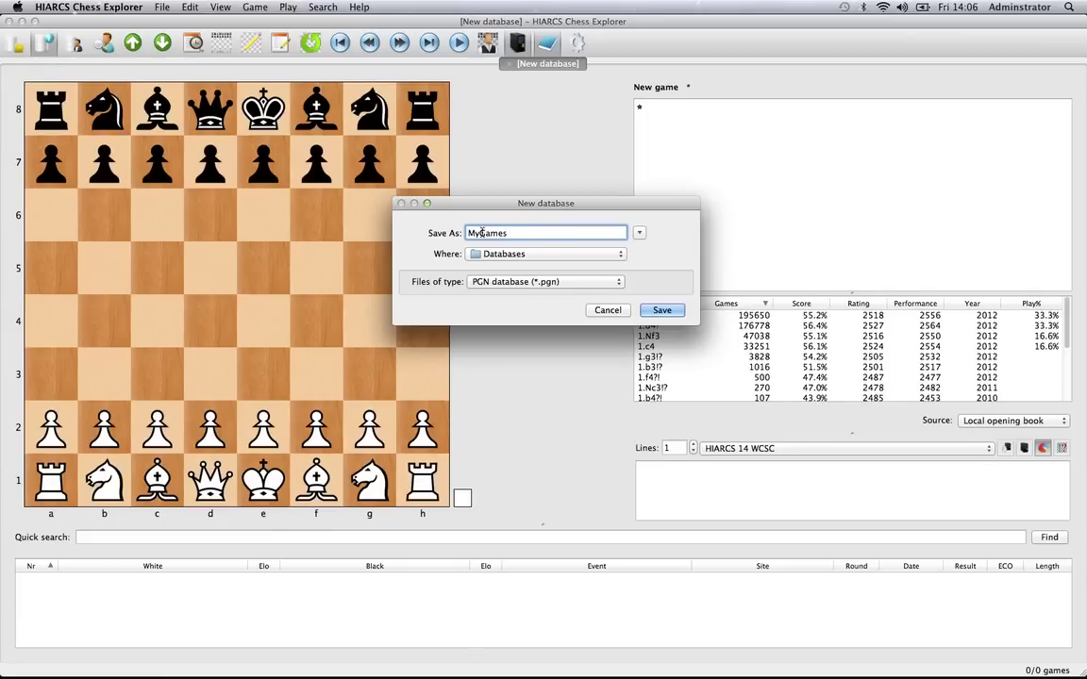
click(660, 311)
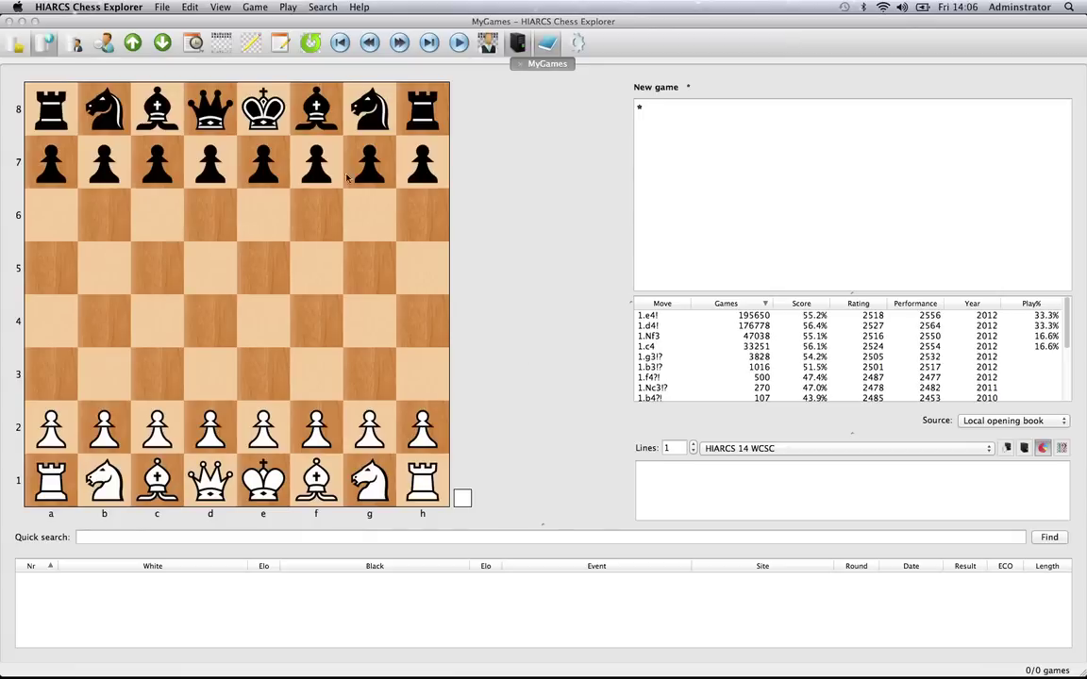
click(162, 7)
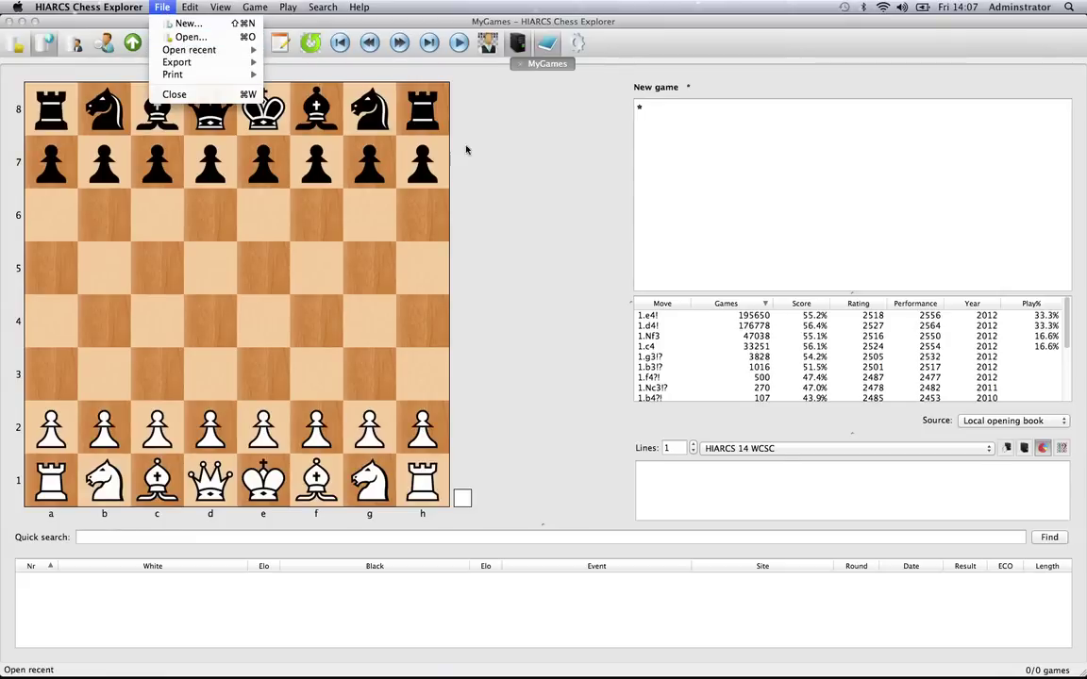
click(386, 127)
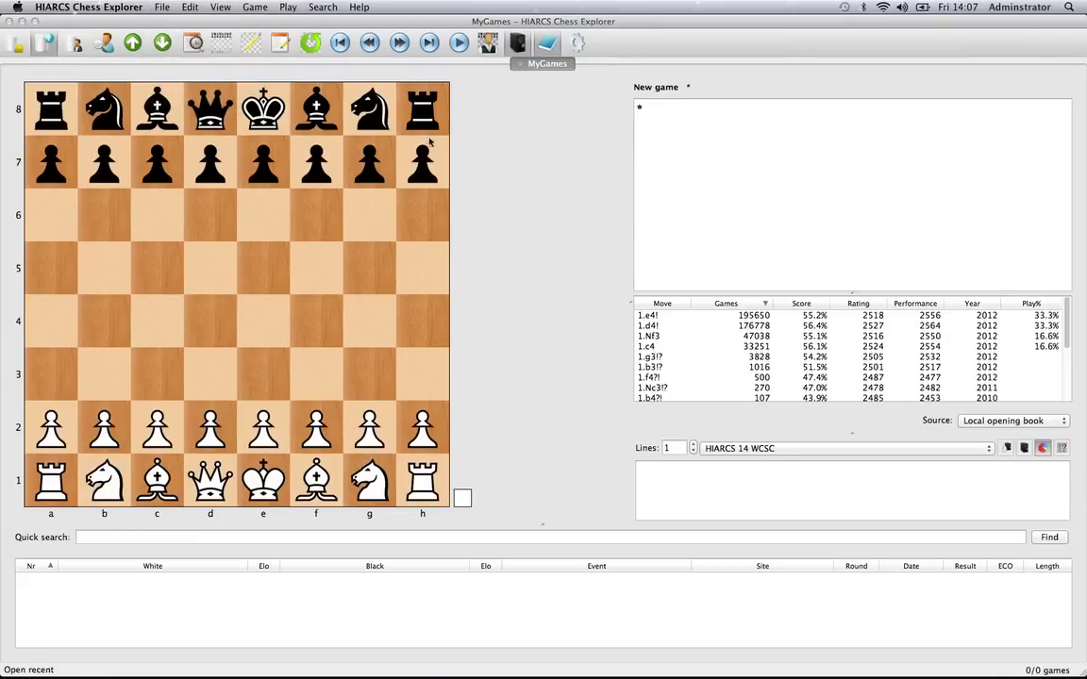
- Preview the AnnotatedGames and Kasparov-Karpov files, then open Fischer-Spassky.pgn
click(16, 47)
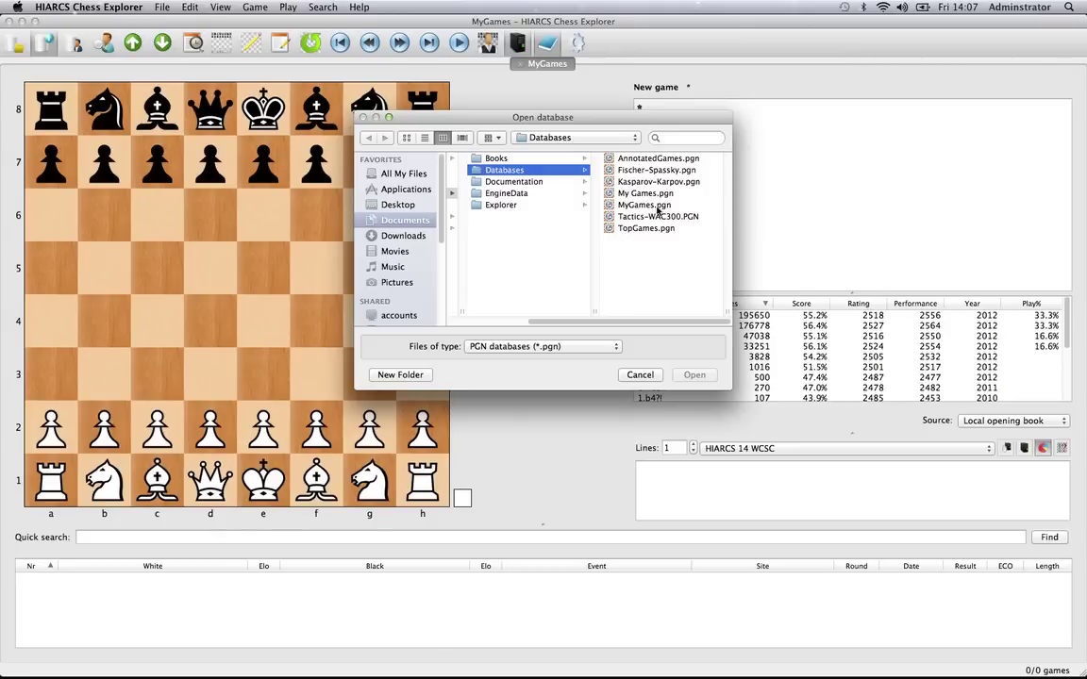
click(655, 159)
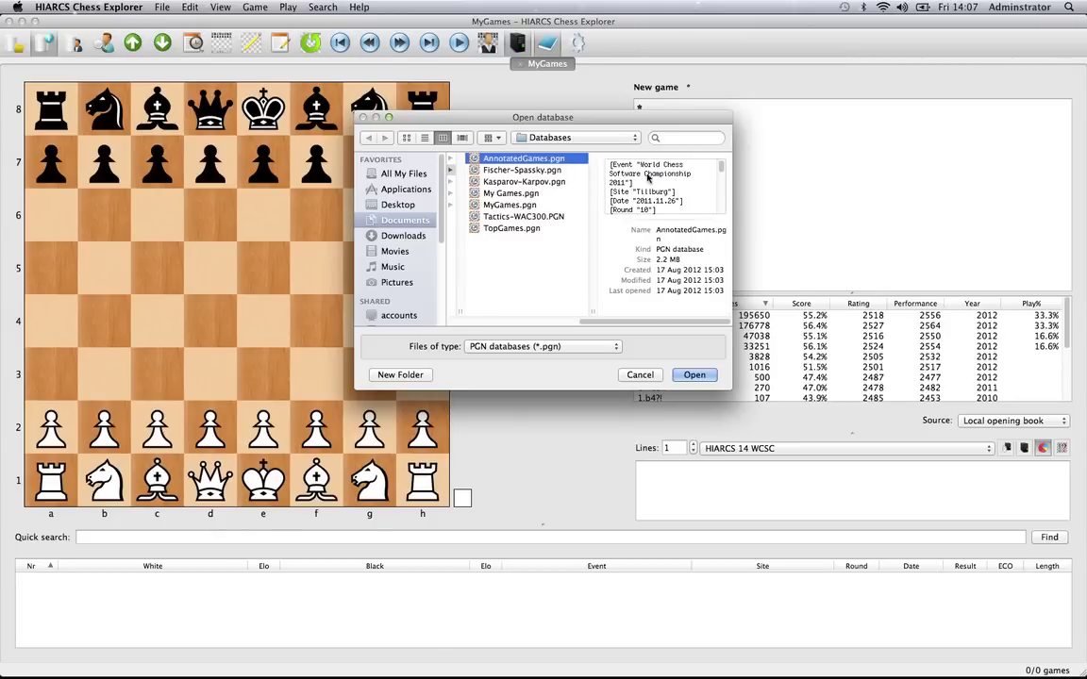
key(Down)
click(523, 181)
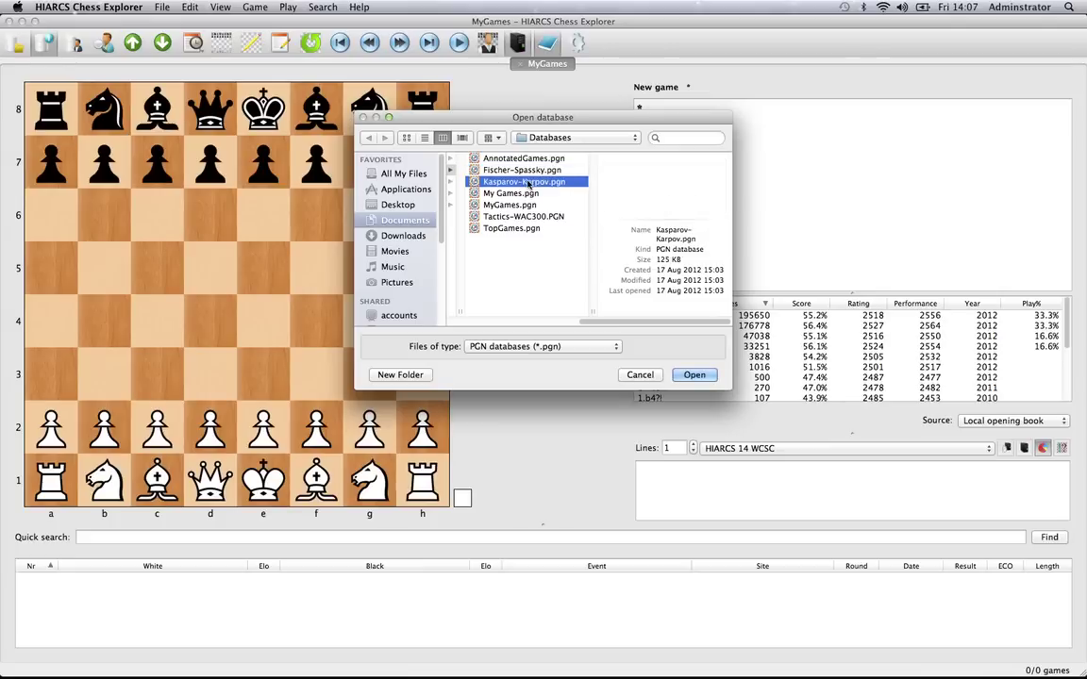
click(528, 174)
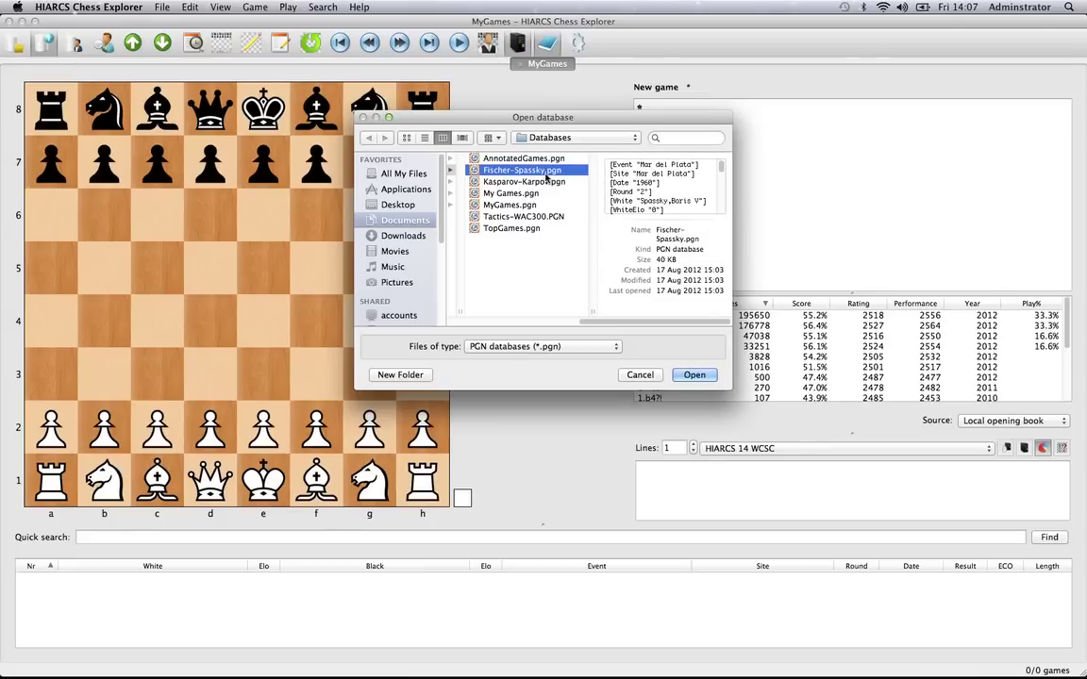
click(694, 375)
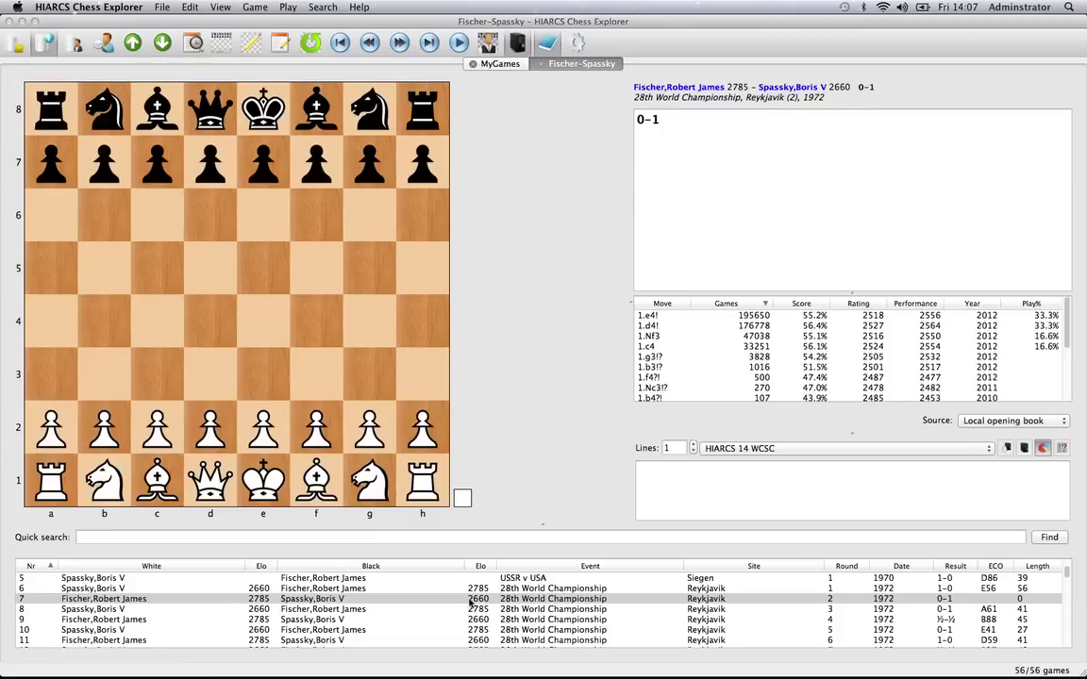
- View the 1966 Piatigorsky Cup game, then the Mar del Plata 1960 game
scroll(481, 623, down, 3)
scroll(482, 623, up, 5)
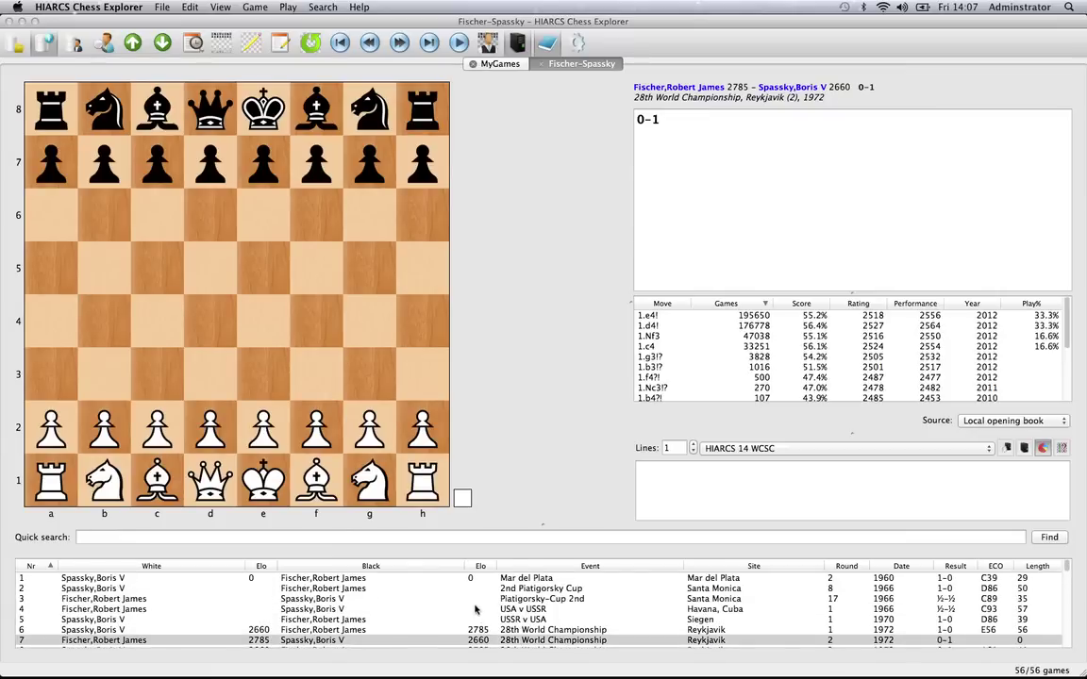
click(723, 292)
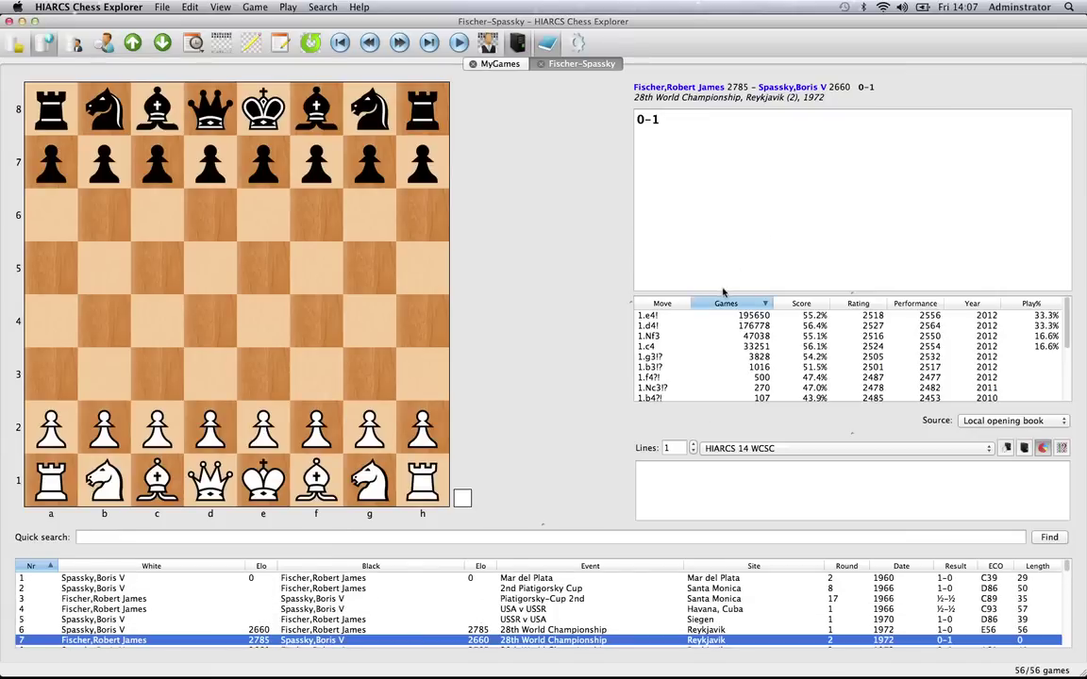
click(320, 598)
click(335, 577)
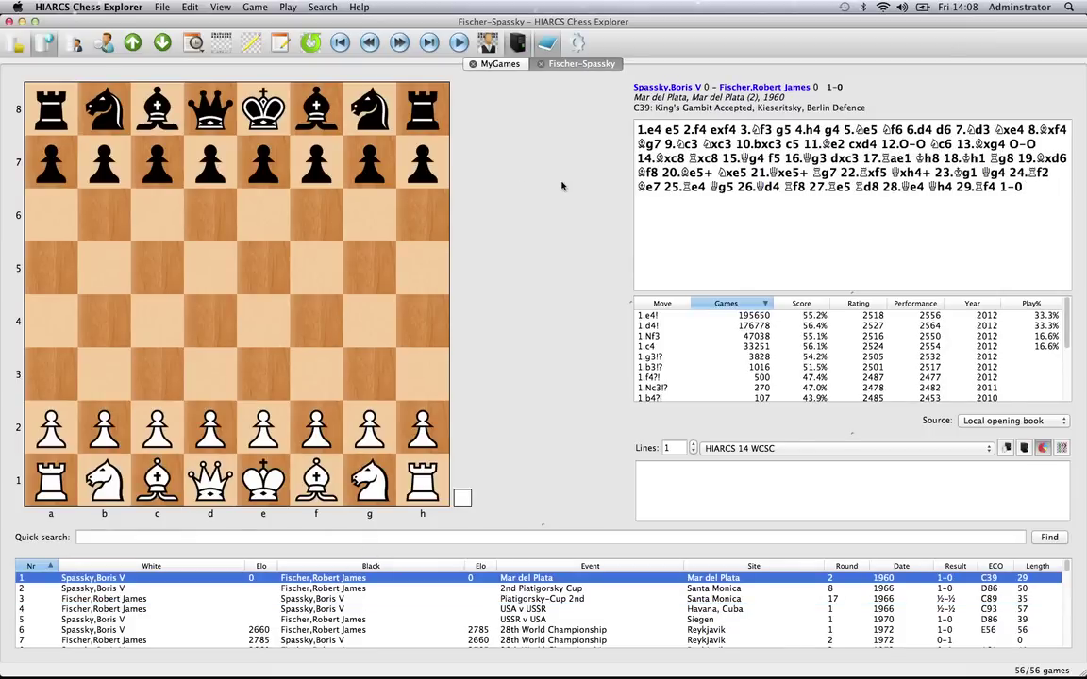
- Browse the 2nd Piatigorsky Cup, Havana 1966 and Reykjavik 1972 games, then close the database
click(377, 588)
click(397, 598)
click(415, 608)
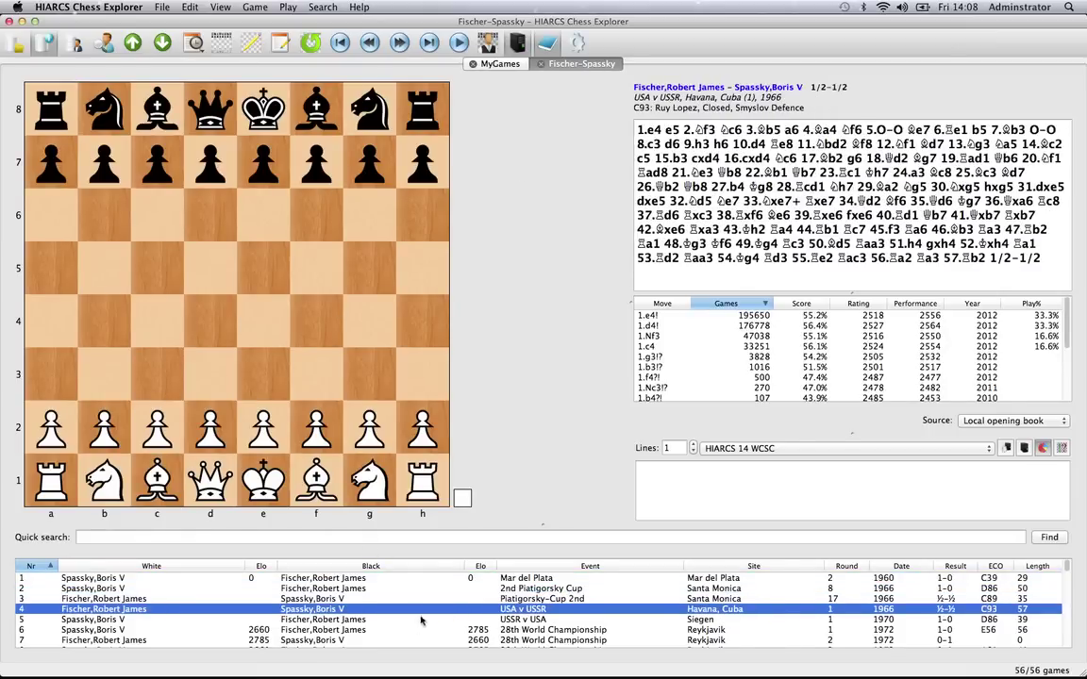
key(Down)
key(Down)
key(Down)
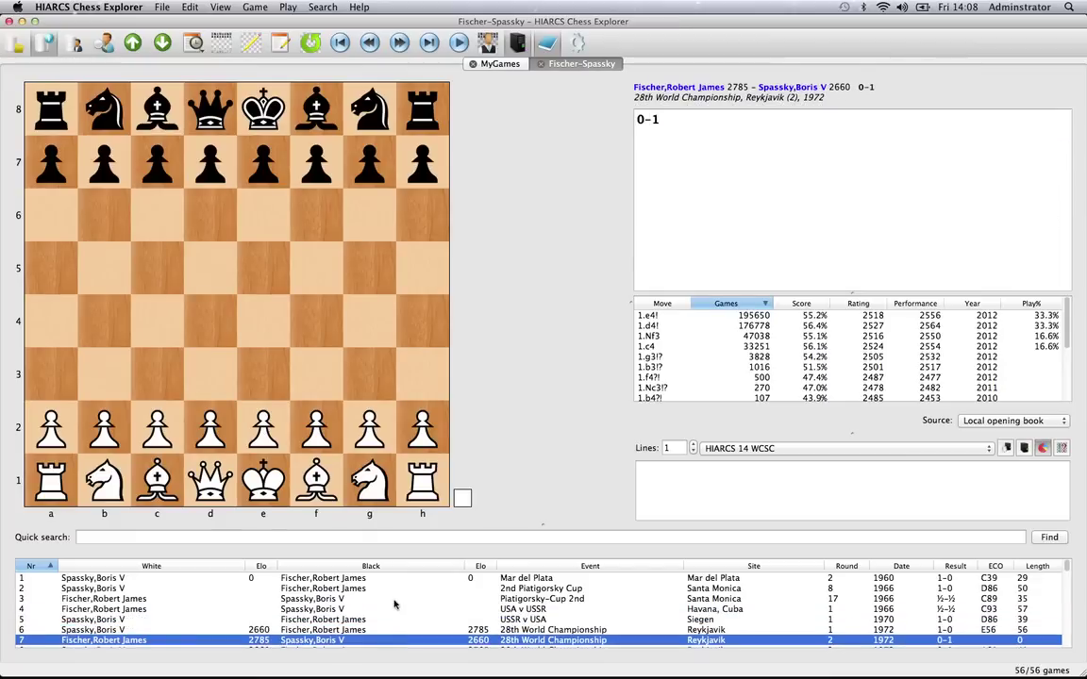
click(394, 600)
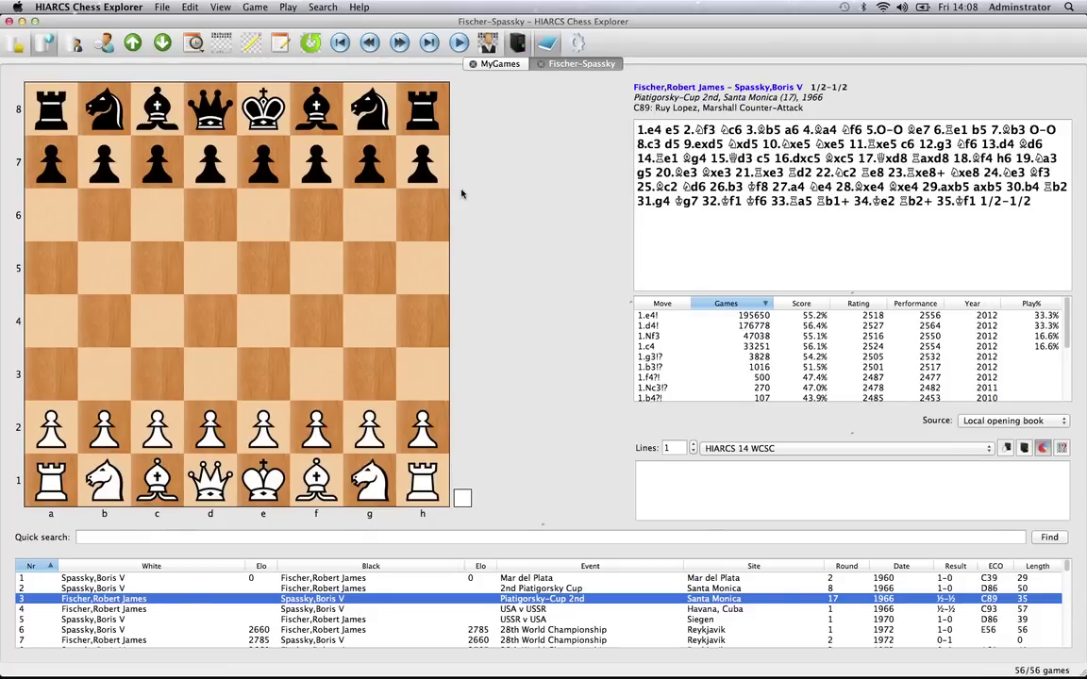
click(539, 63)
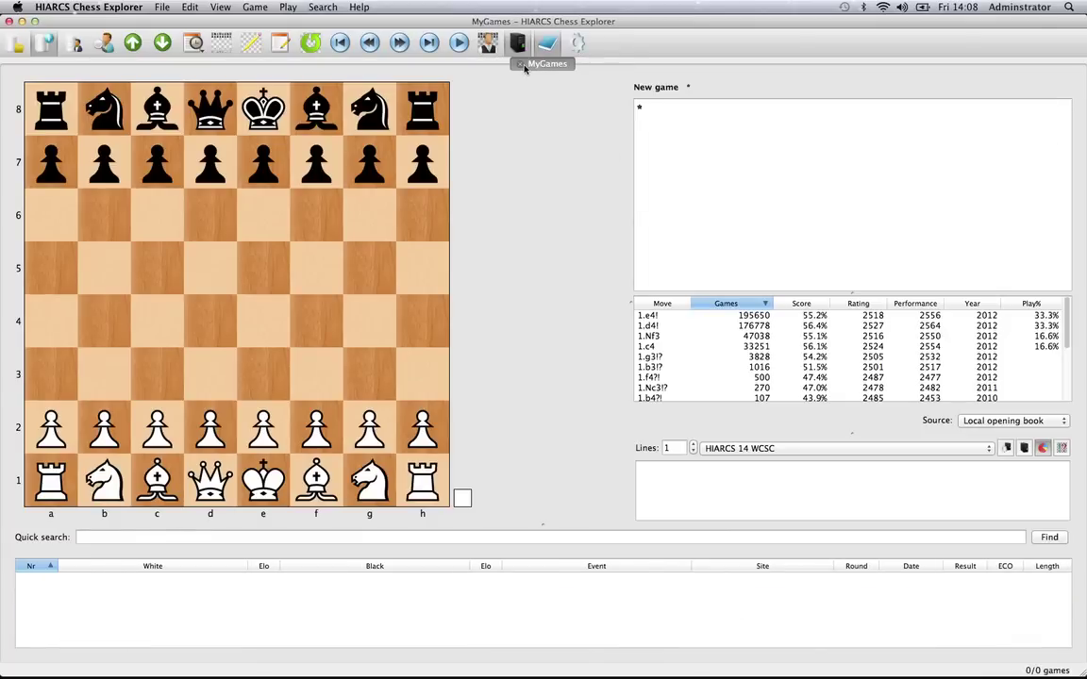
- Reopen Fischer-Spassky.pgn from Open recent and show the 1970 USSR v USA game after 16...fxe4
click(162, 8)
mouse_move(203, 49)
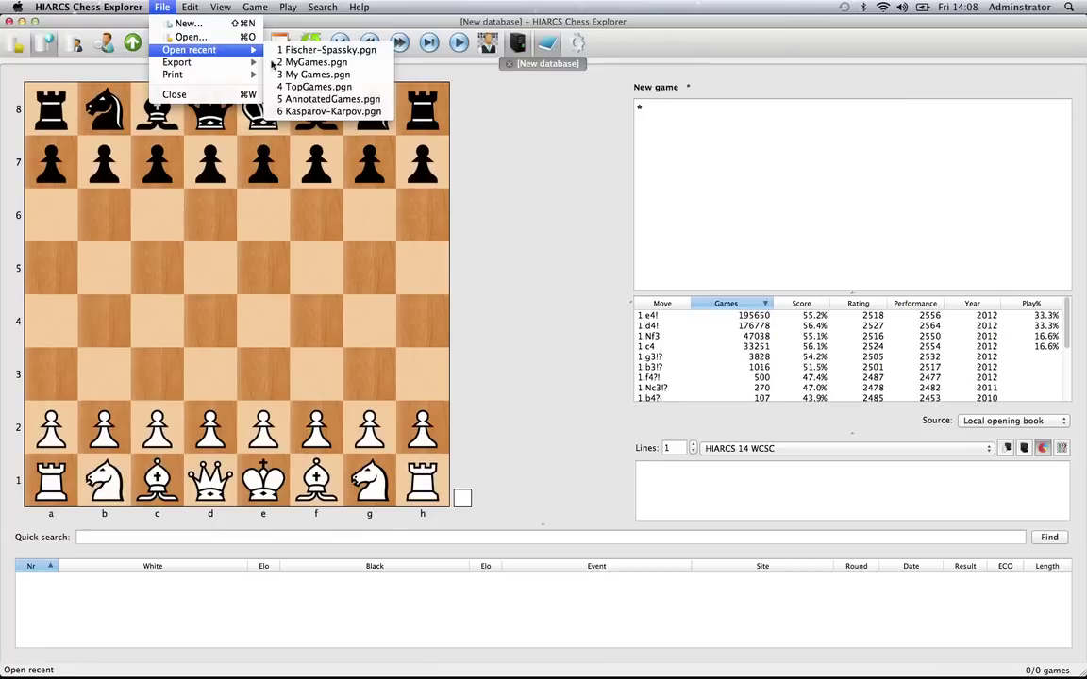
click(344, 53)
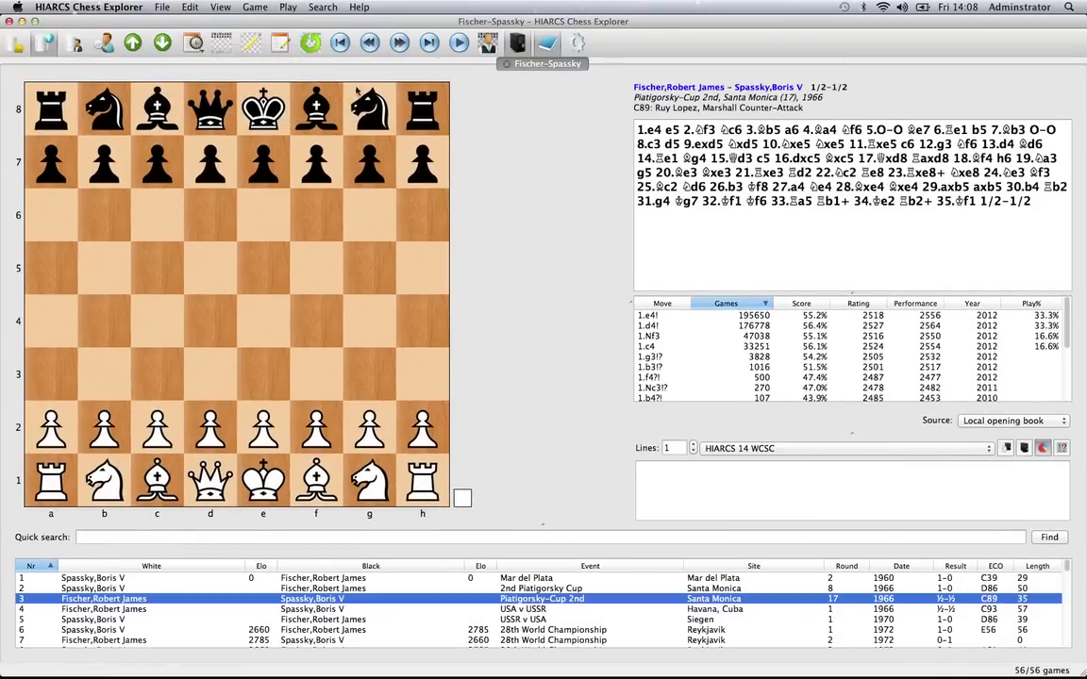
click(375, 621)
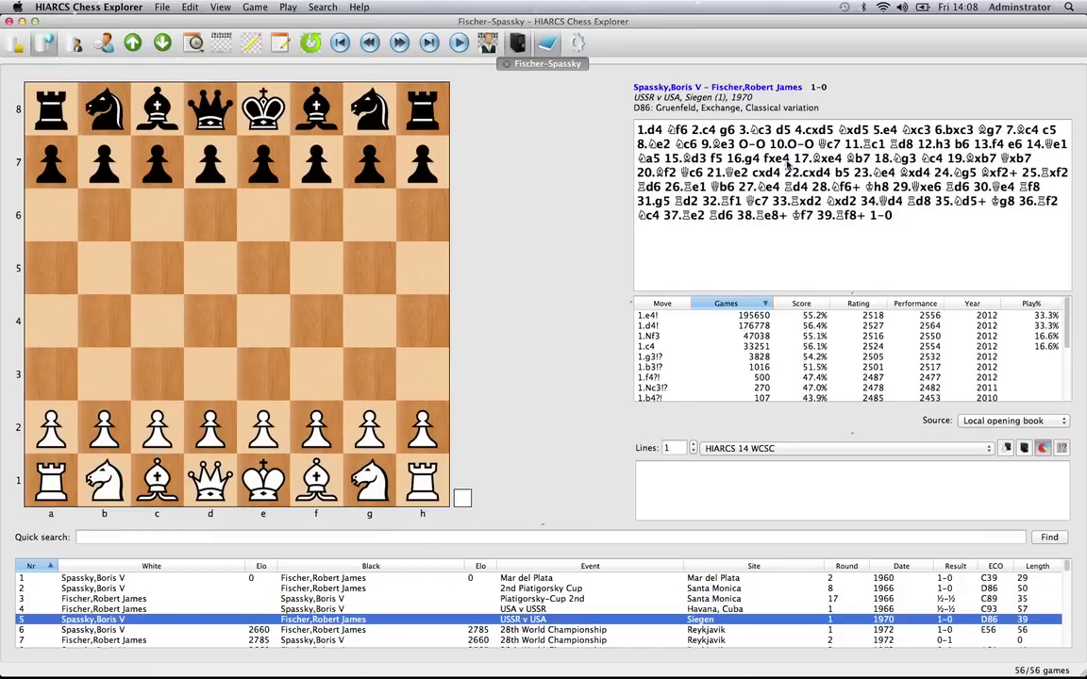
click(777, 159)
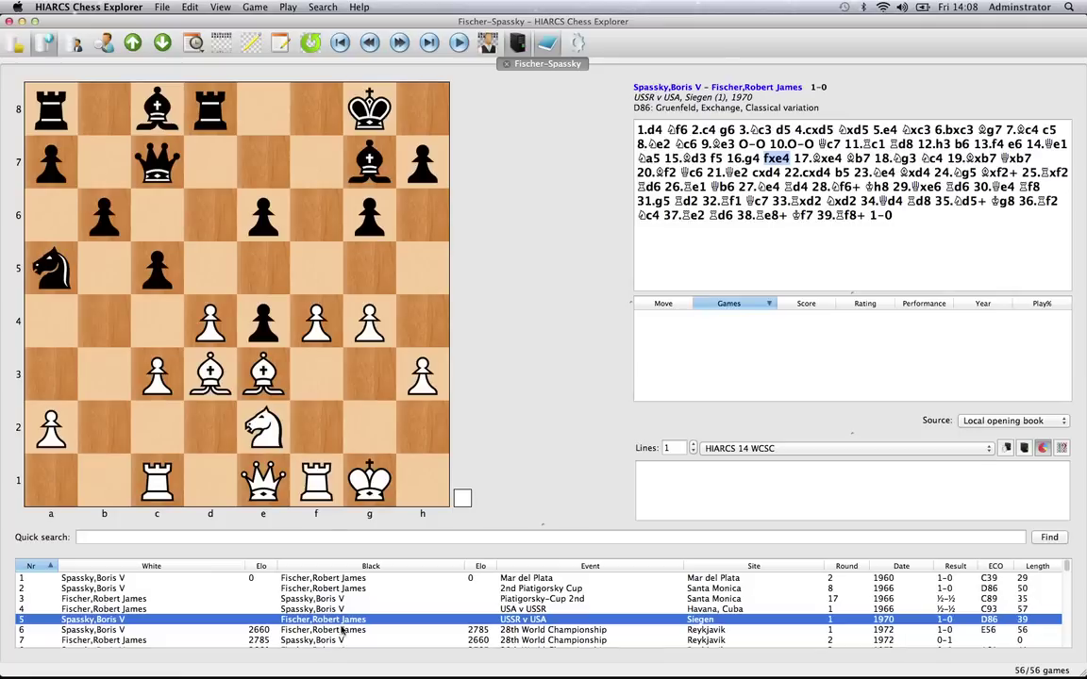
- Close Fischer-Spassky and reopen it again from the recent files list
click(508, 64)
click(166, 9)
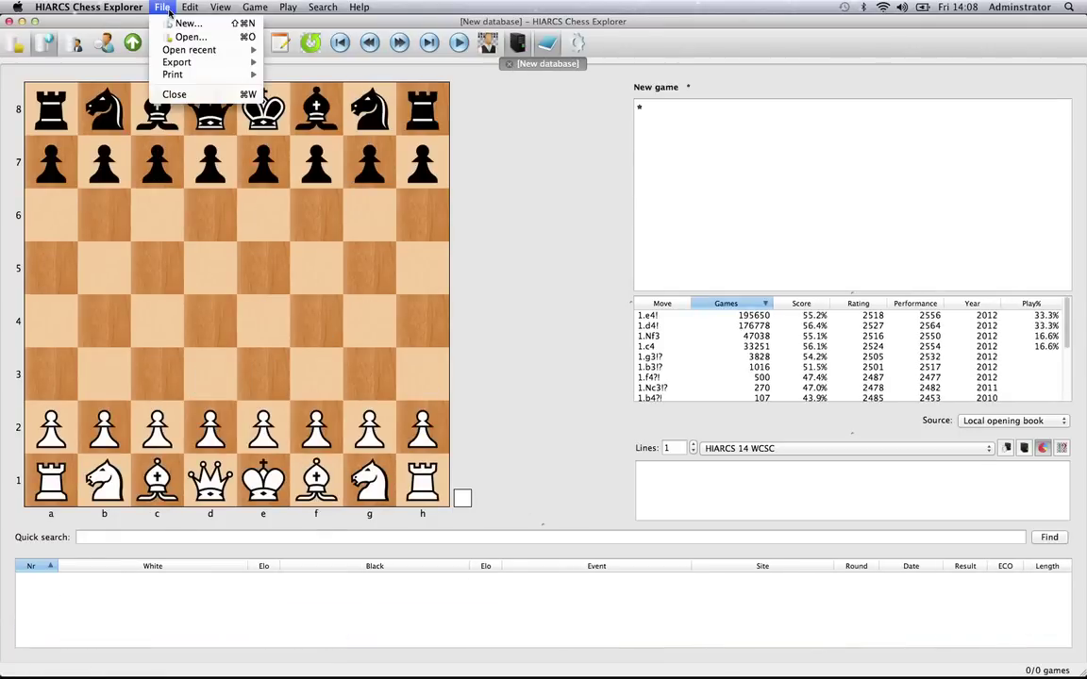
mouse_move(186, 54)
click(298, 53)
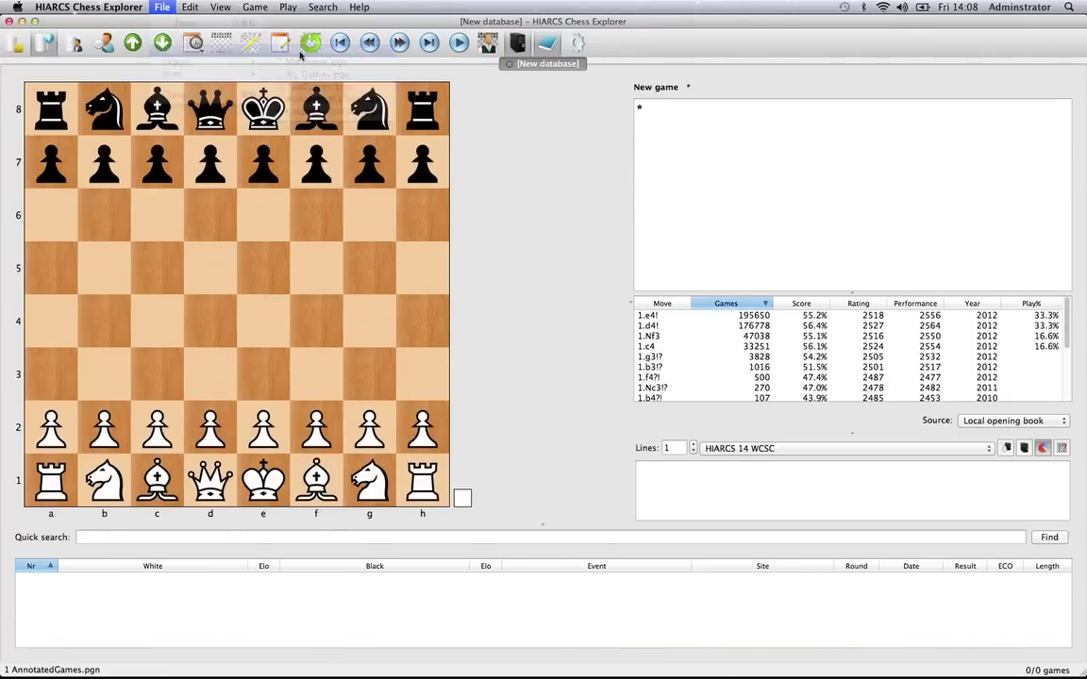